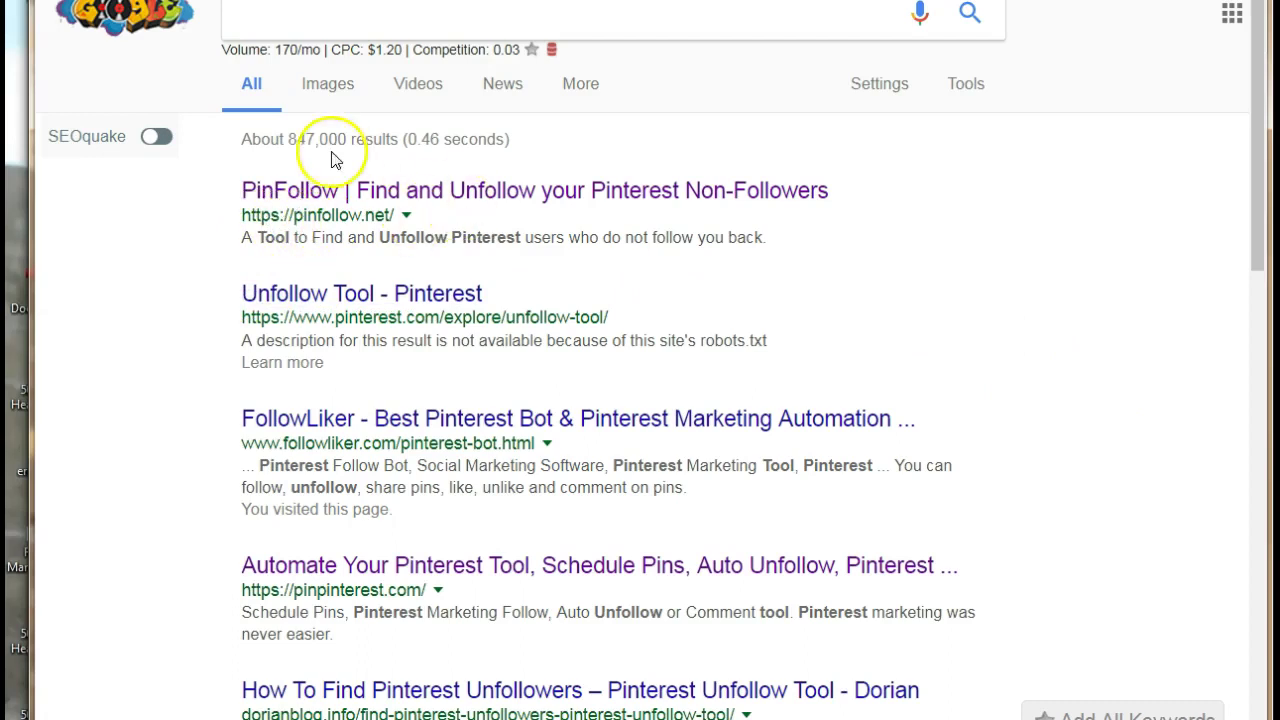
Open the 'PinFollow | Find and Unfollow your Pinterest Non-Followers' result from Google
{"action": "left_click", "coordinate": [370, 189]}
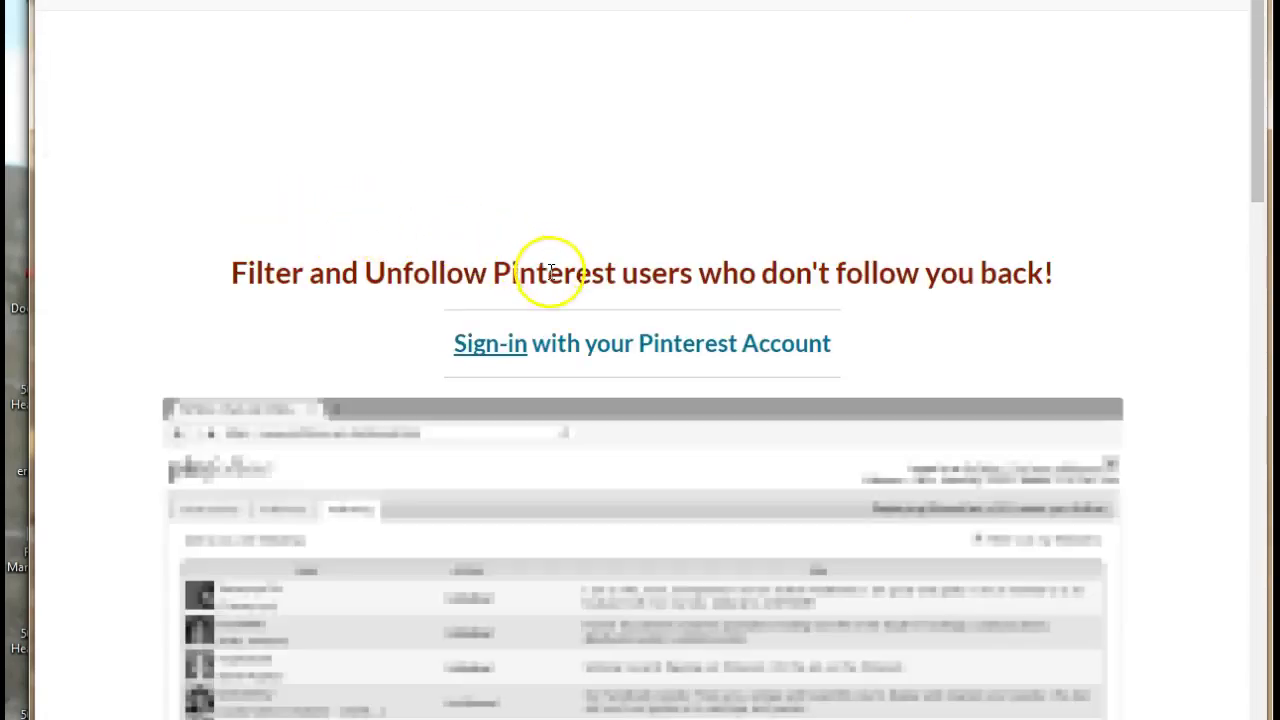
Sign in to PinFollow via Pinterest from the Signup / Login section
{"action": "scroll", "coordinate": [726, 320], "scroll_direction": "down", "scroll_amount": 6}
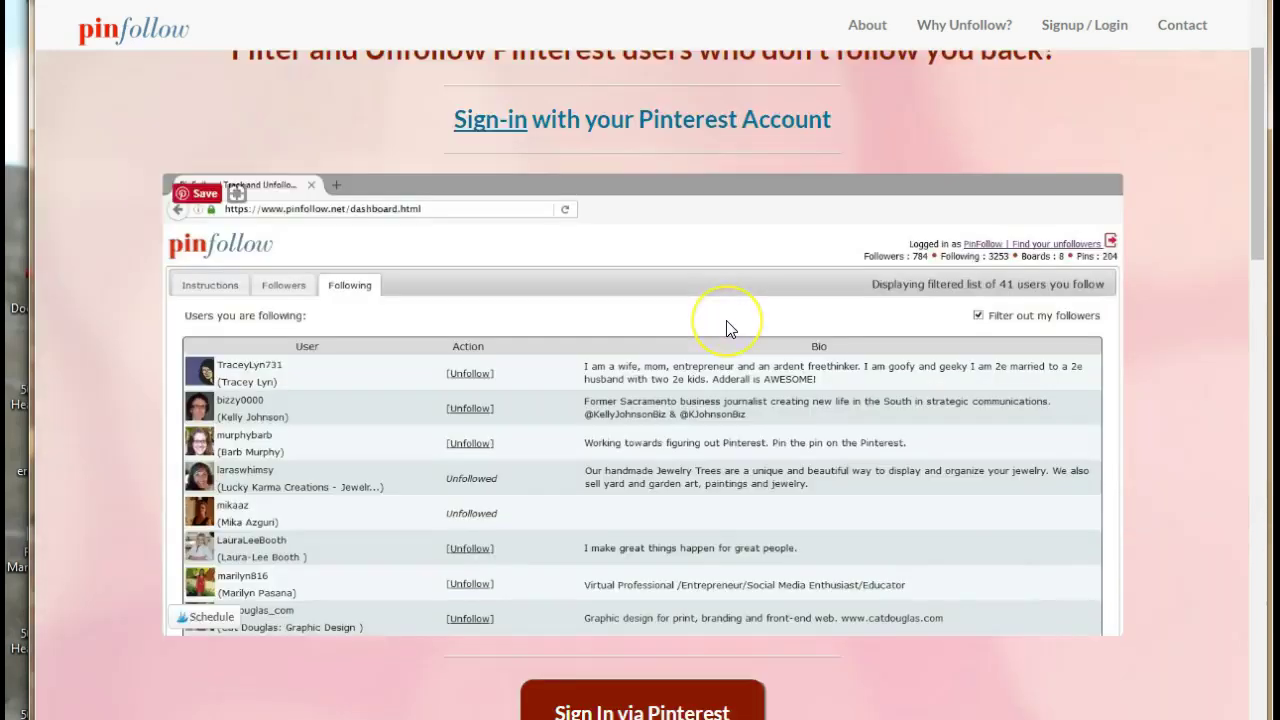
{"action": "scroll", "coordinate": [726, 320], "scroll_direction": "up", "scroll_amount": 6}
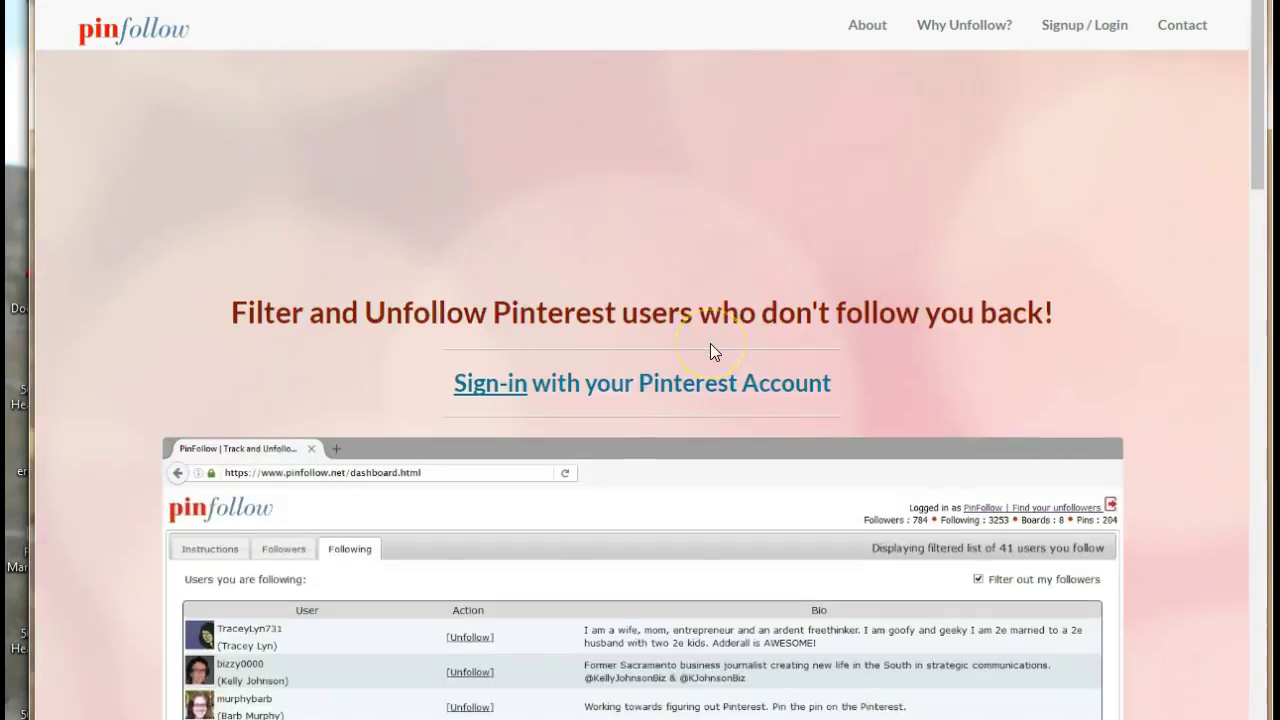
{"action": "scroll", "coordinate": [710, 343], "scroll_direction": "down", "scroll_amount": 3}
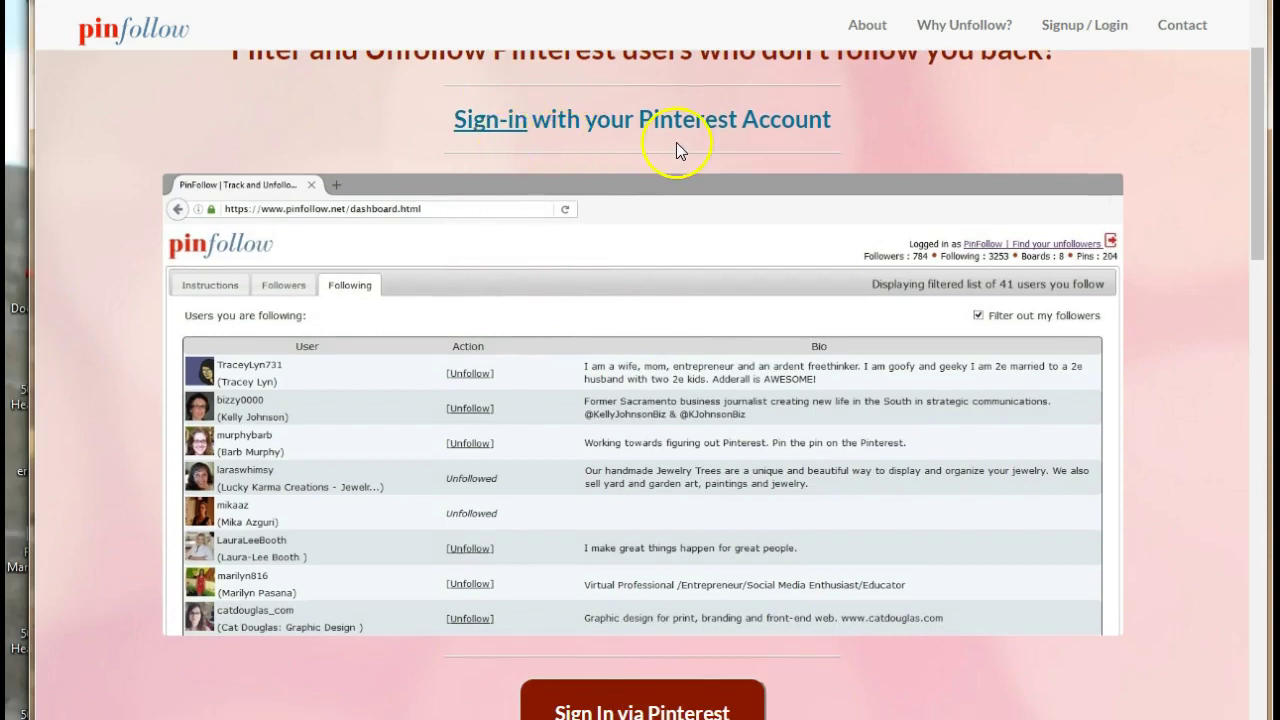
{"action": "scroll", "coordinate": [676, 145], "scroll_direction": "down", "scroll_amount": 3}
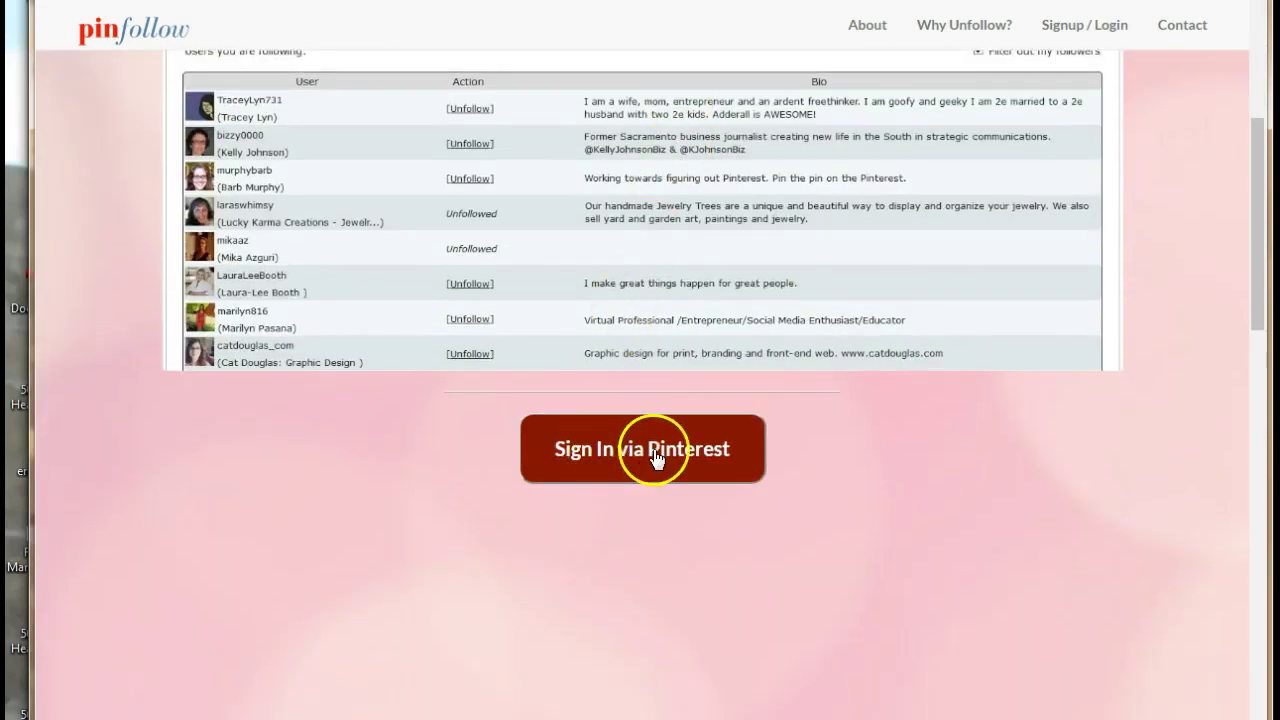
{"action": "scroll", "coordinate": [656, 459], "scroll_direction": "up", "scroll_amount": 6}
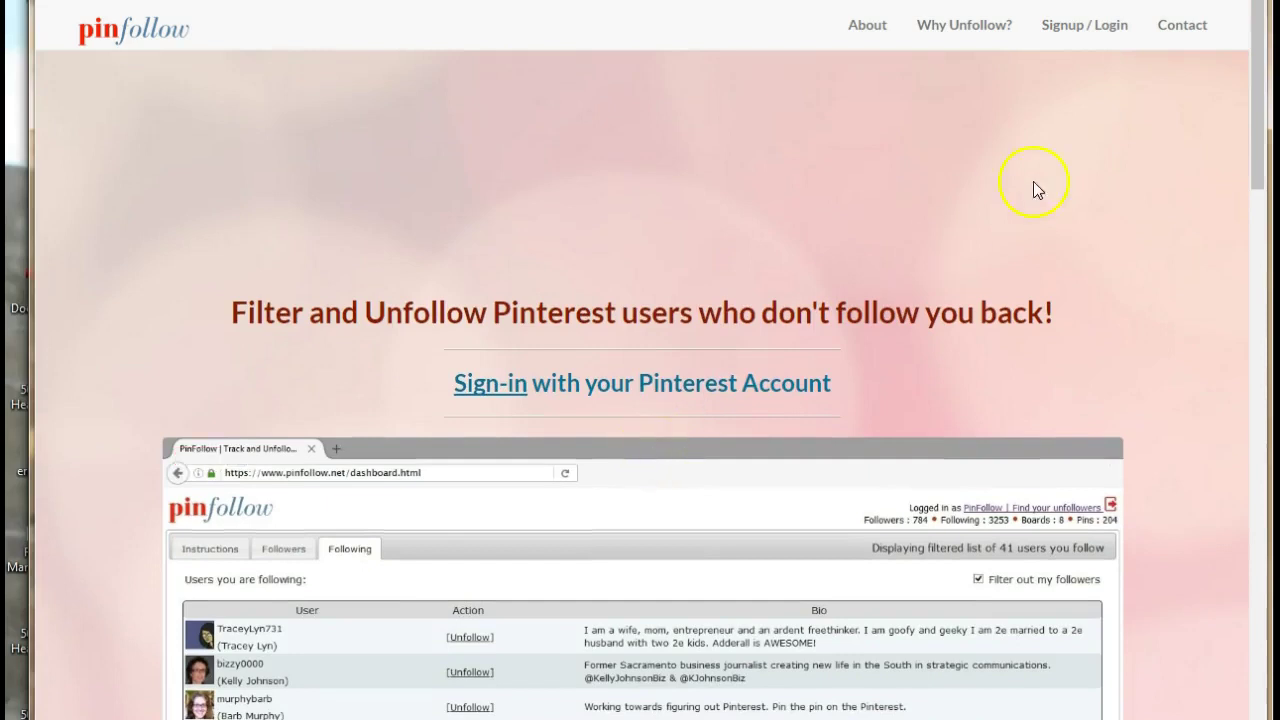
{"action": "left_click", "coordinate": [1085, 34]}
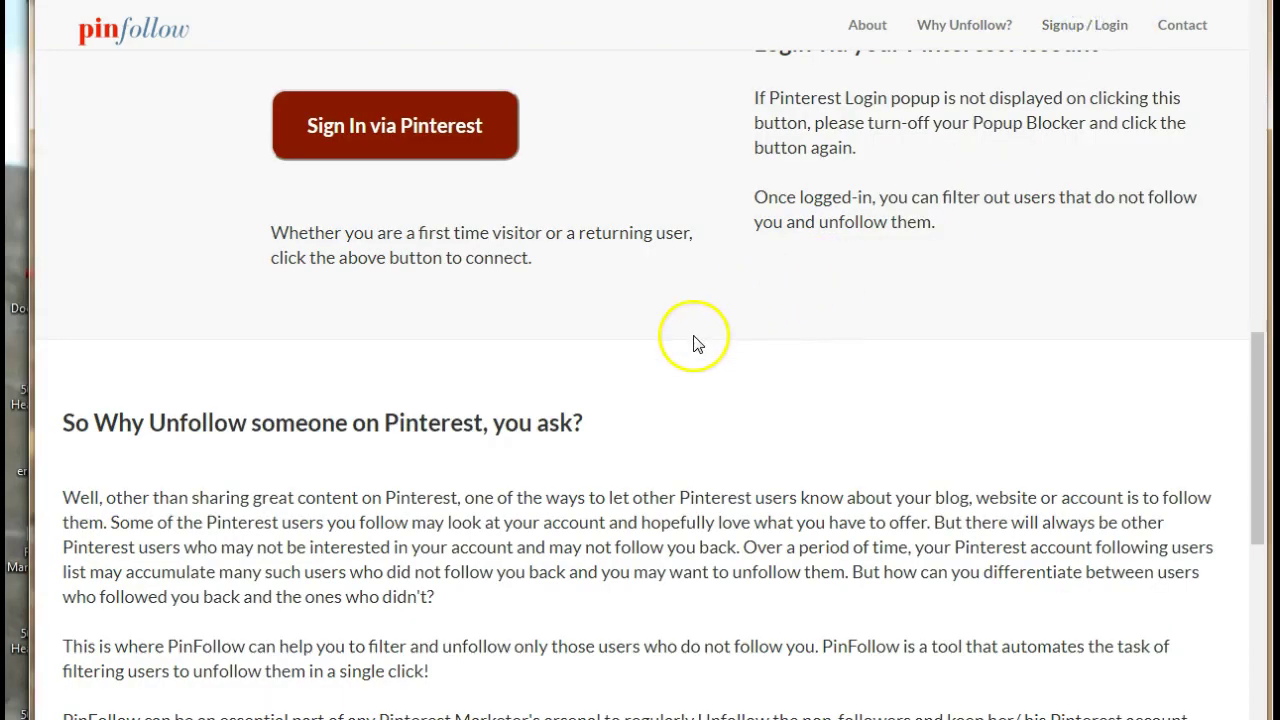
{"action": "scroll", "coordinate": [1008, 232], "scroll_direction": "up", "scroll_amount": 8}
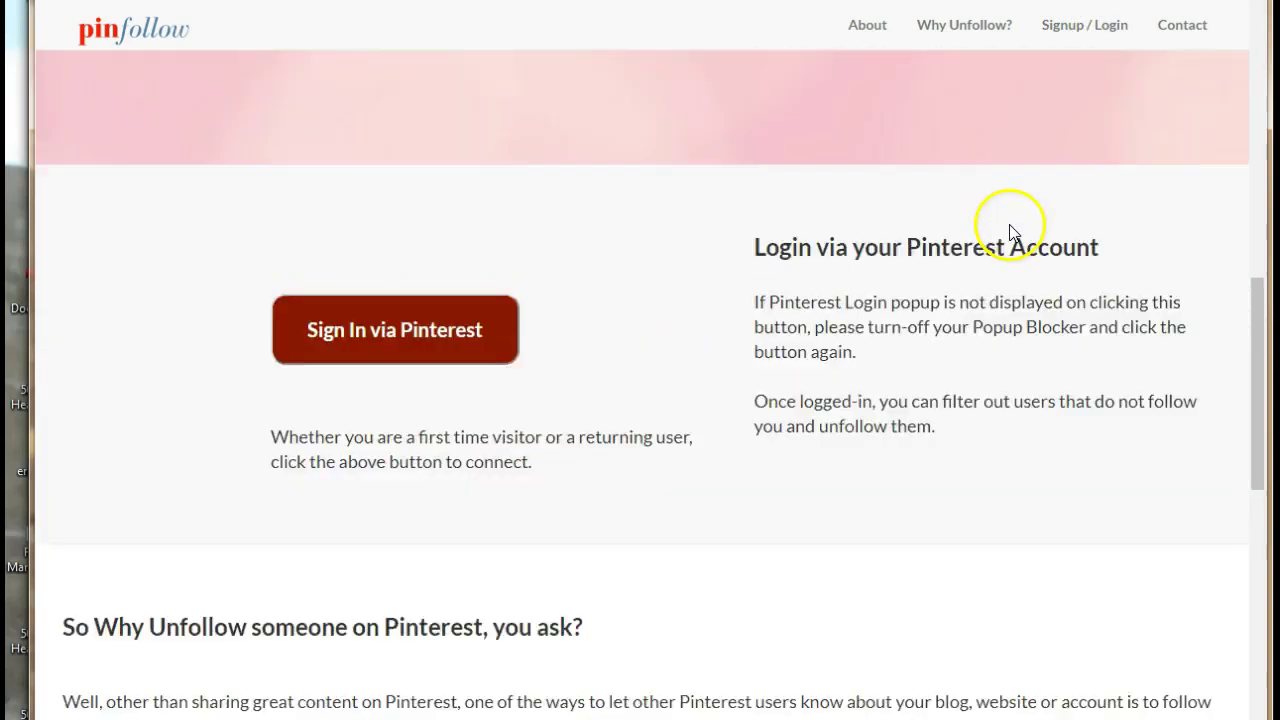
{"action": "scroll", "coordinate": [809, 493], "scroll_direction": "up", "scroll_amount": 5}
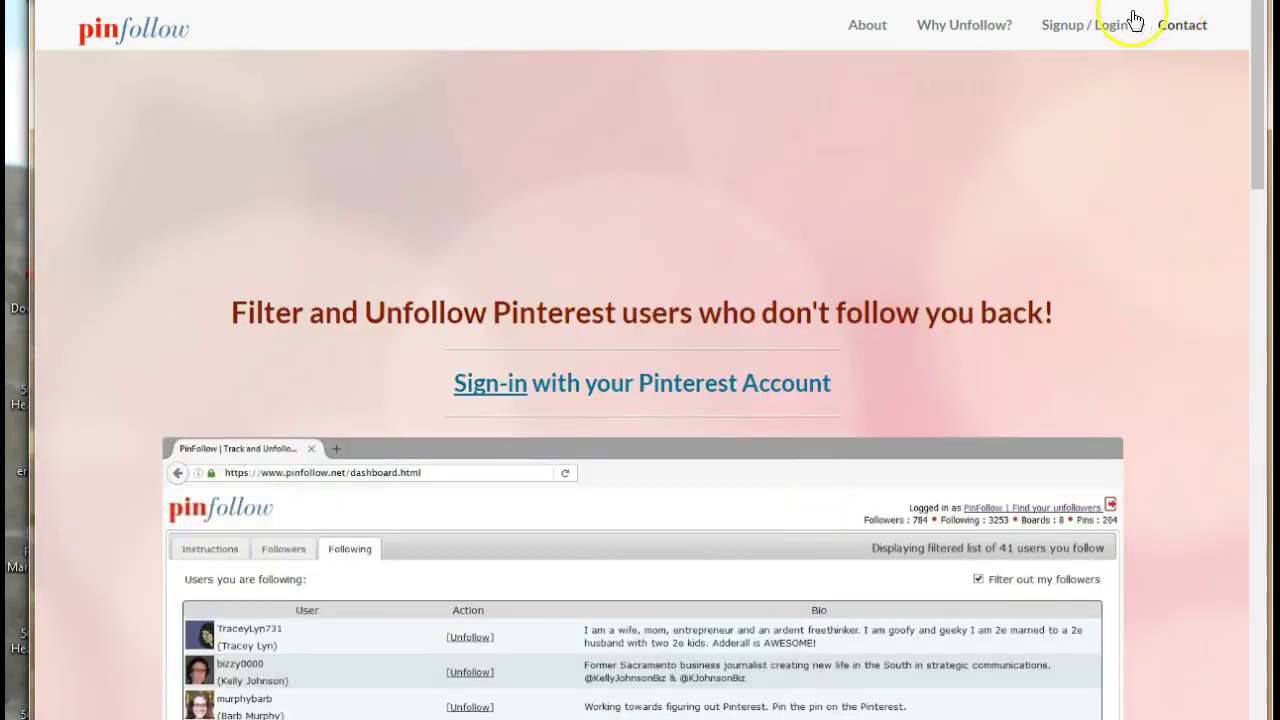
{"action": "left_click", "coordinate": [1097, 36]}
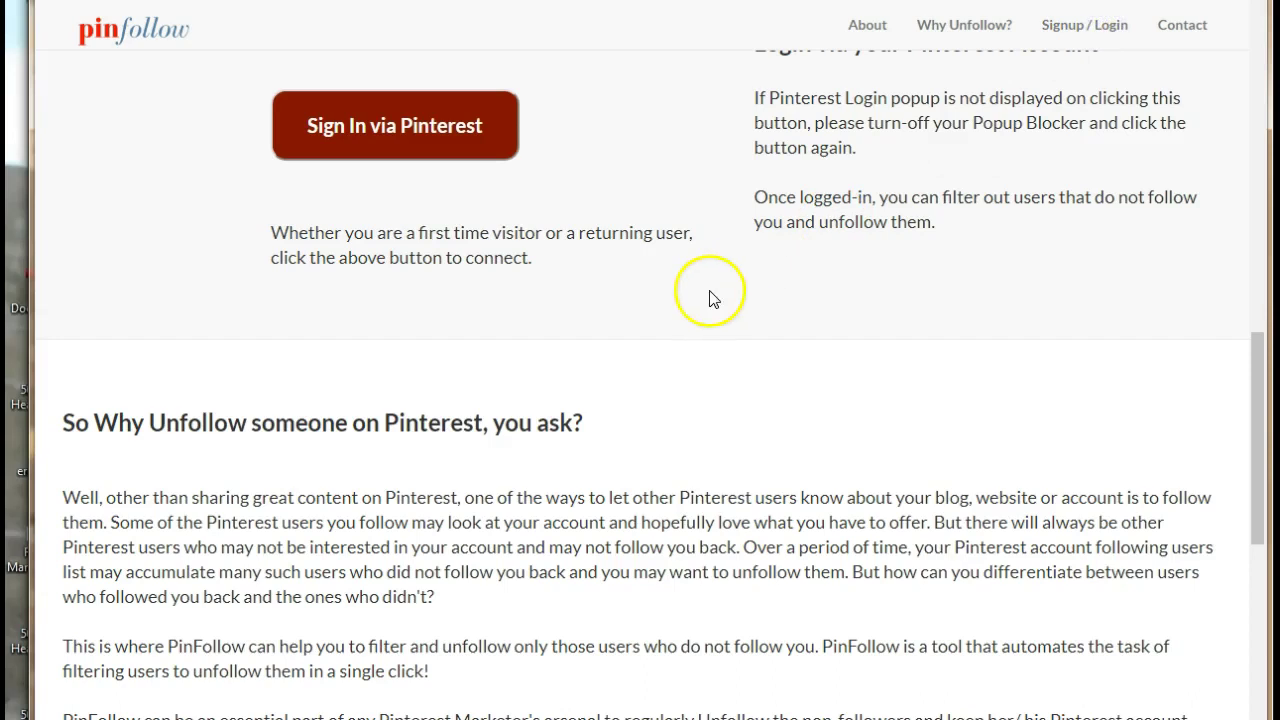
Zoom the PinFollow dashboard to 125% from Chrome's menu
{"action": "scroll", "coordinate": [708, 295], "scroll_direction": "down", "scroll_amount": 8}
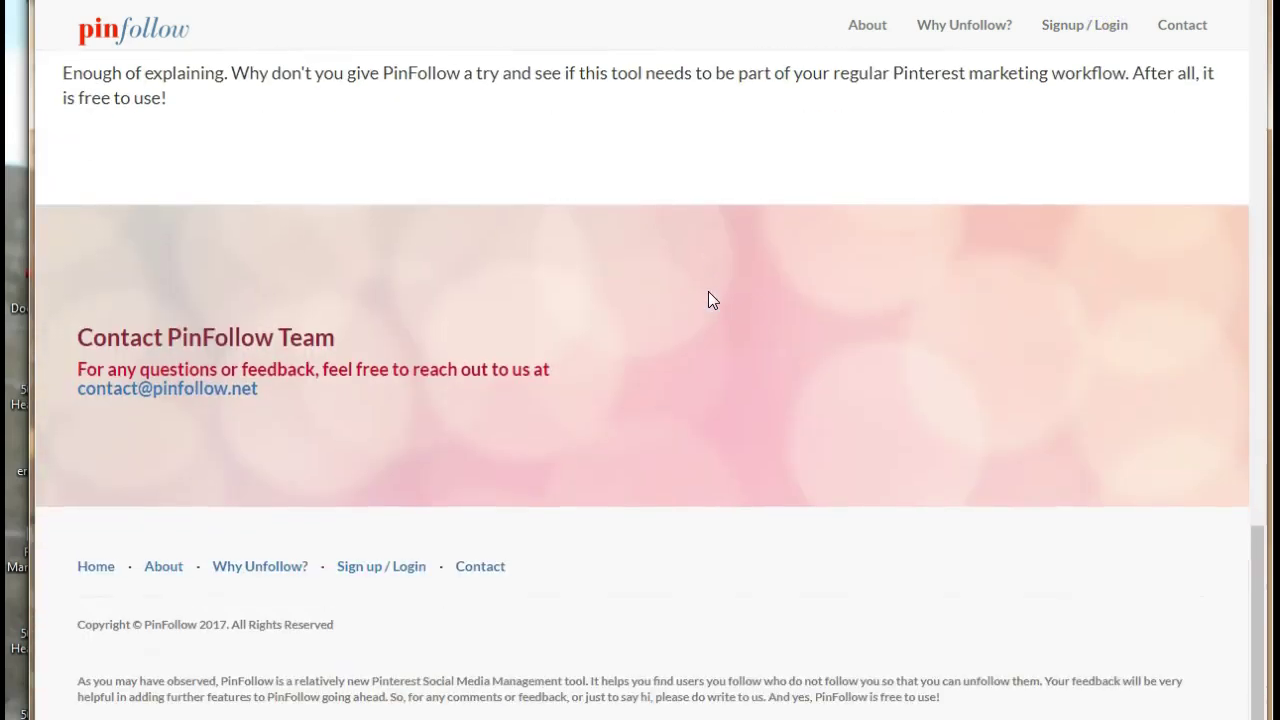
{"action": "scroll", "coordinate": [708, 295], "scroll_direction": "up", "scroll_amount": 9}
{"action": "scroll", "coordinate": [708, 300], "scroll_direction": "up", "scroll_amount": 6}
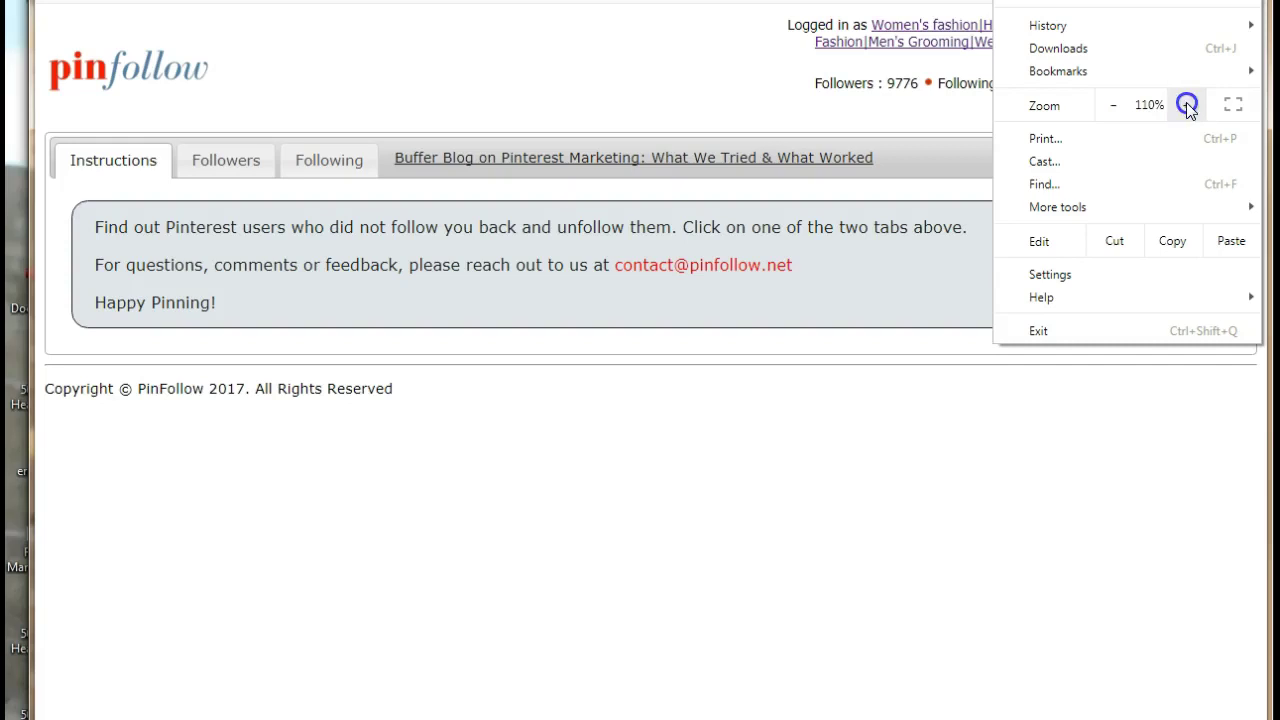
{"action": "left_click", "coordinate": [1186, 102]}
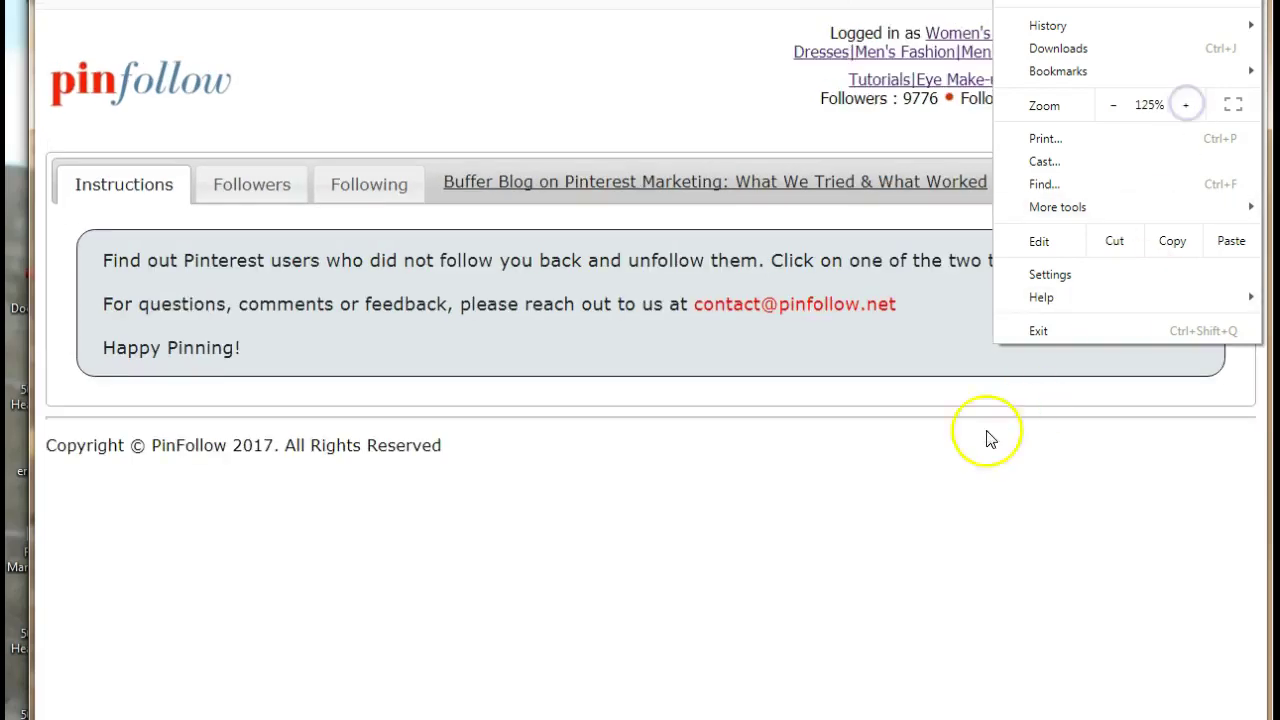
Dismiss Chrome's menu and load the Following list of 50 users per page across 182 pages
{"action": "left_click", "coordinate": [686, 551]}
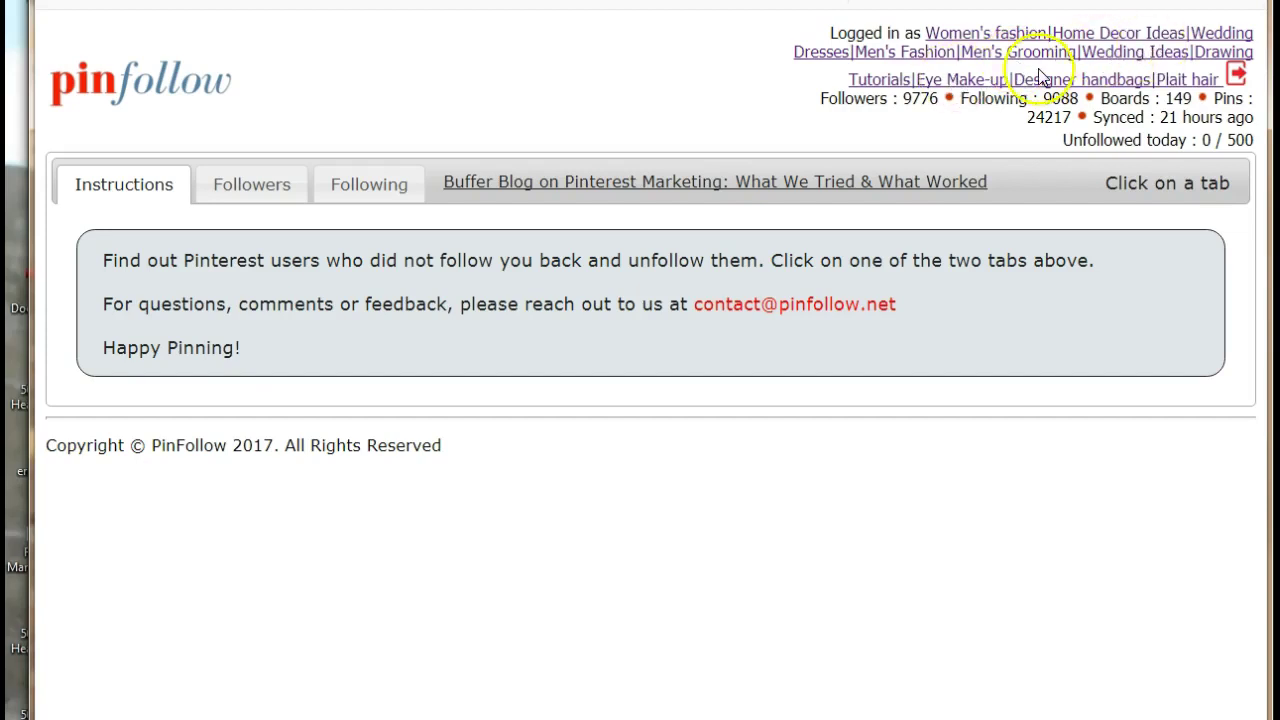
{"action": "left_click", "coordinate": [355, 190]}
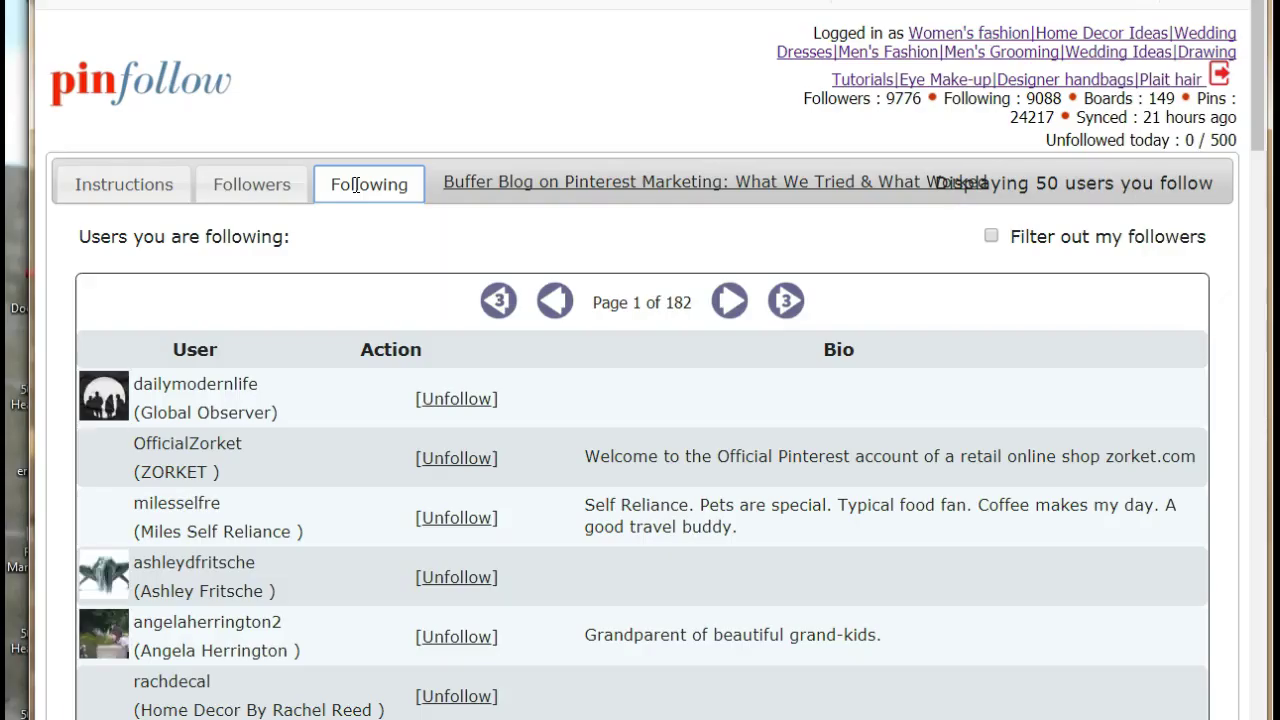
Turn on 'Filter out my followers' and skip from page 4 to page 7
{"action": "left_click", "coordinate": [380, 195]}
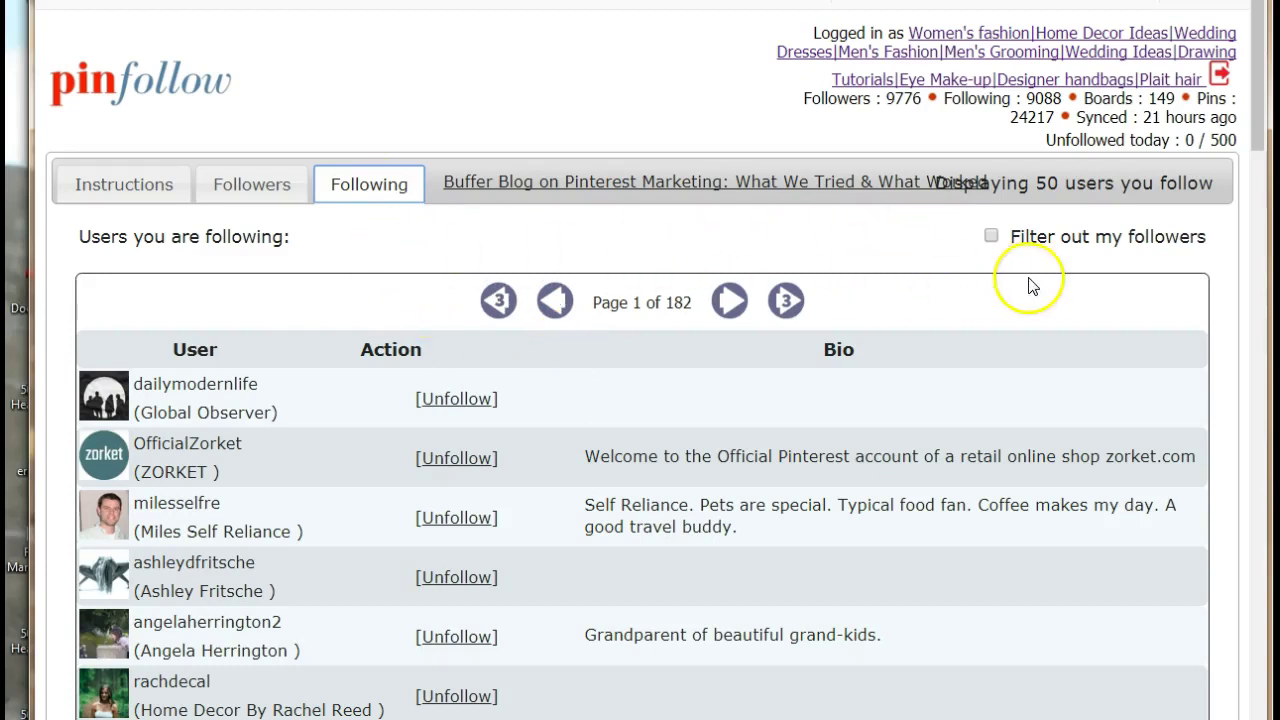
{"action": "left_click", "coordinate": [990, 238]}
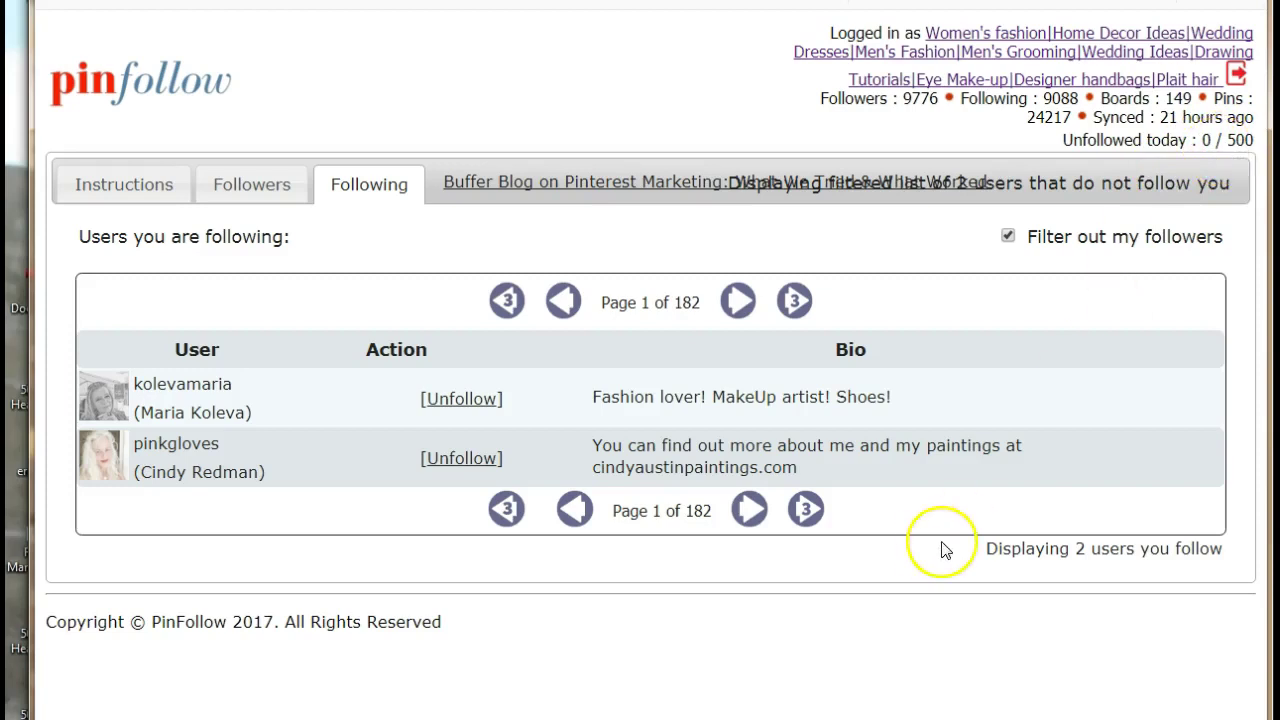
{"action": "left_click", "coordinate": [805, 512]}
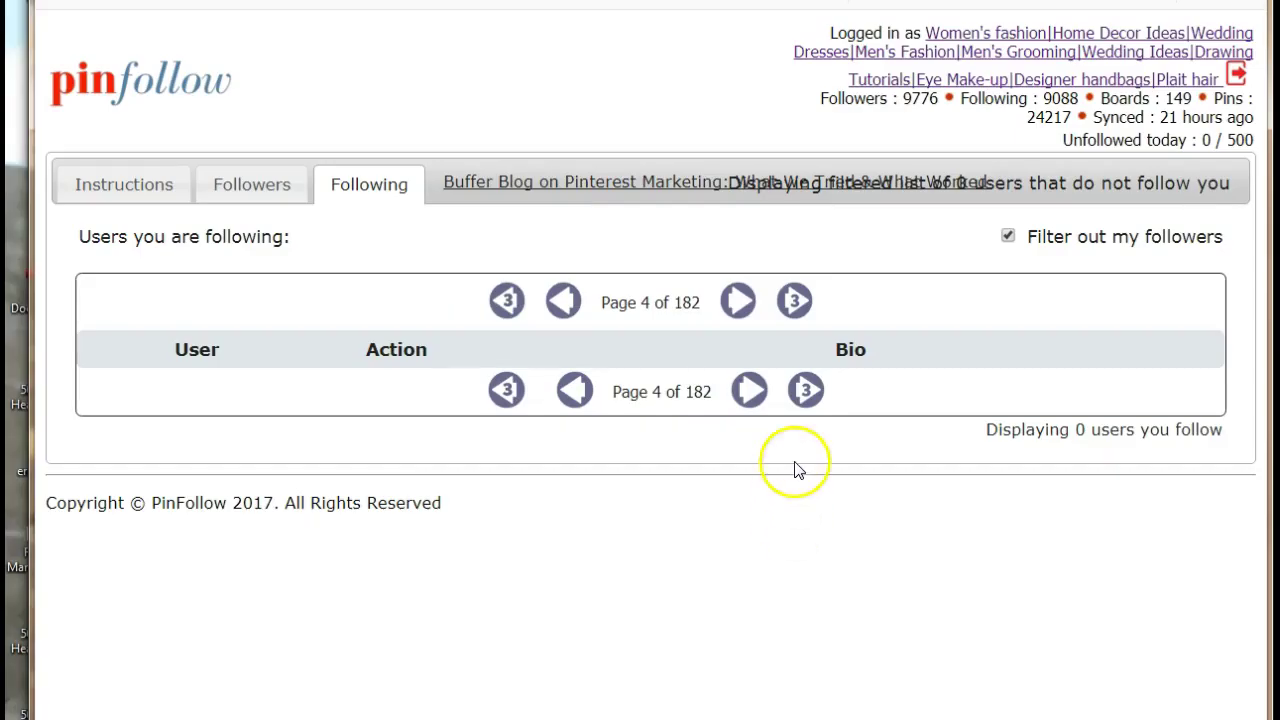
{"action": "left_click", "coordinate": [811, 389]}
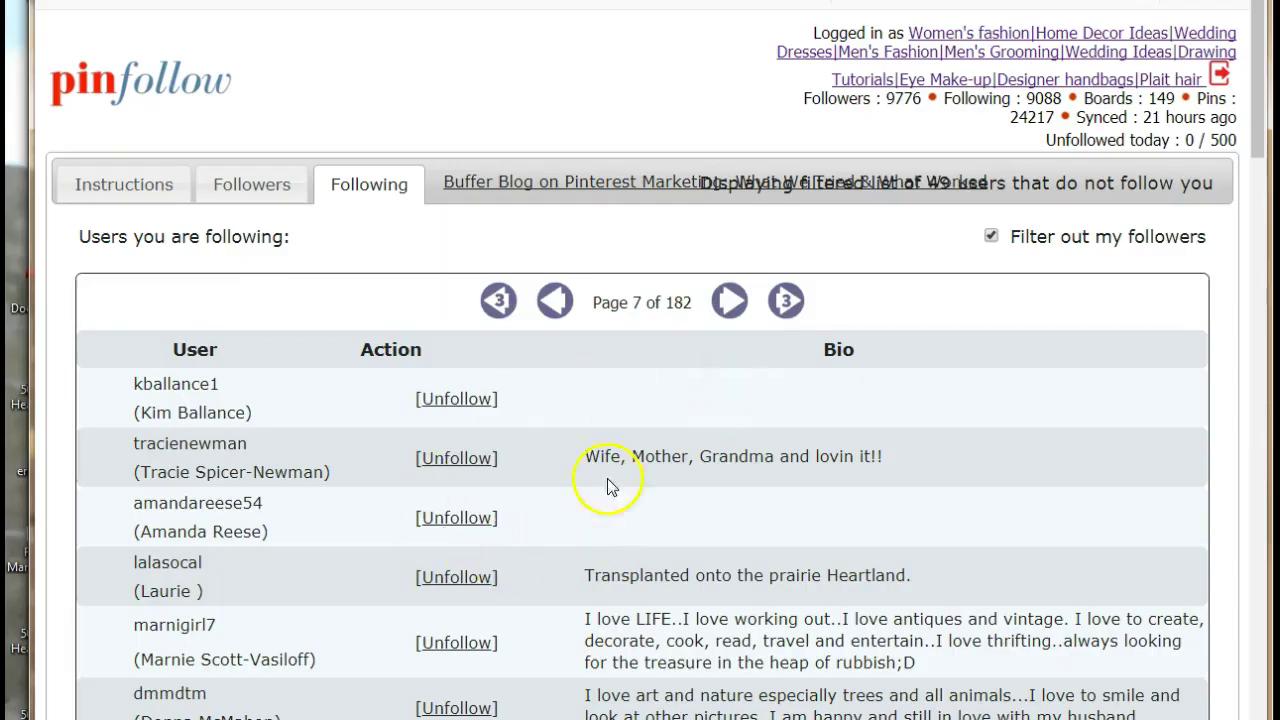
{"action": "scroll", "coordinate": [563, 491], "scroll_direction": "down", "scroll_amount": 3}
{"action": "scroll", "coordinate": [558, 490], "scroll_direction": "up", "scroll_amount": 3}
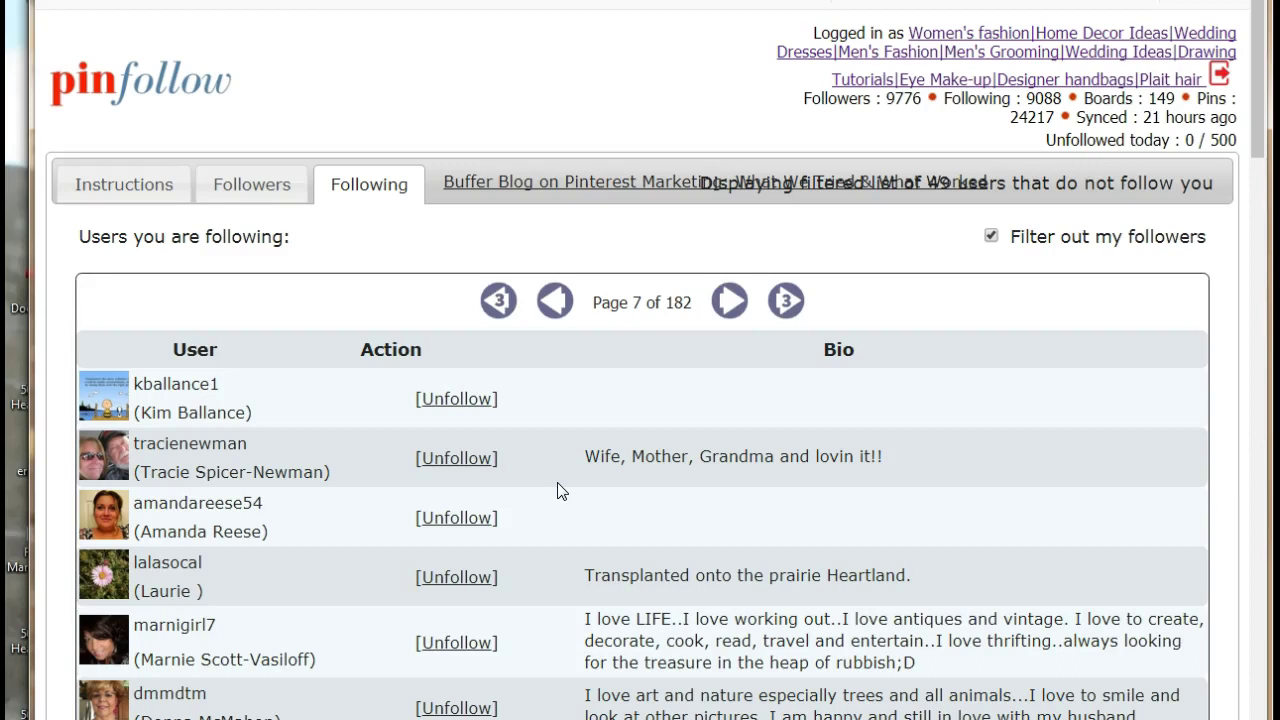
{"action": "scroll", "coordinate": [558, 491], "scroll_direction": "down", "scroll_amount": 3}
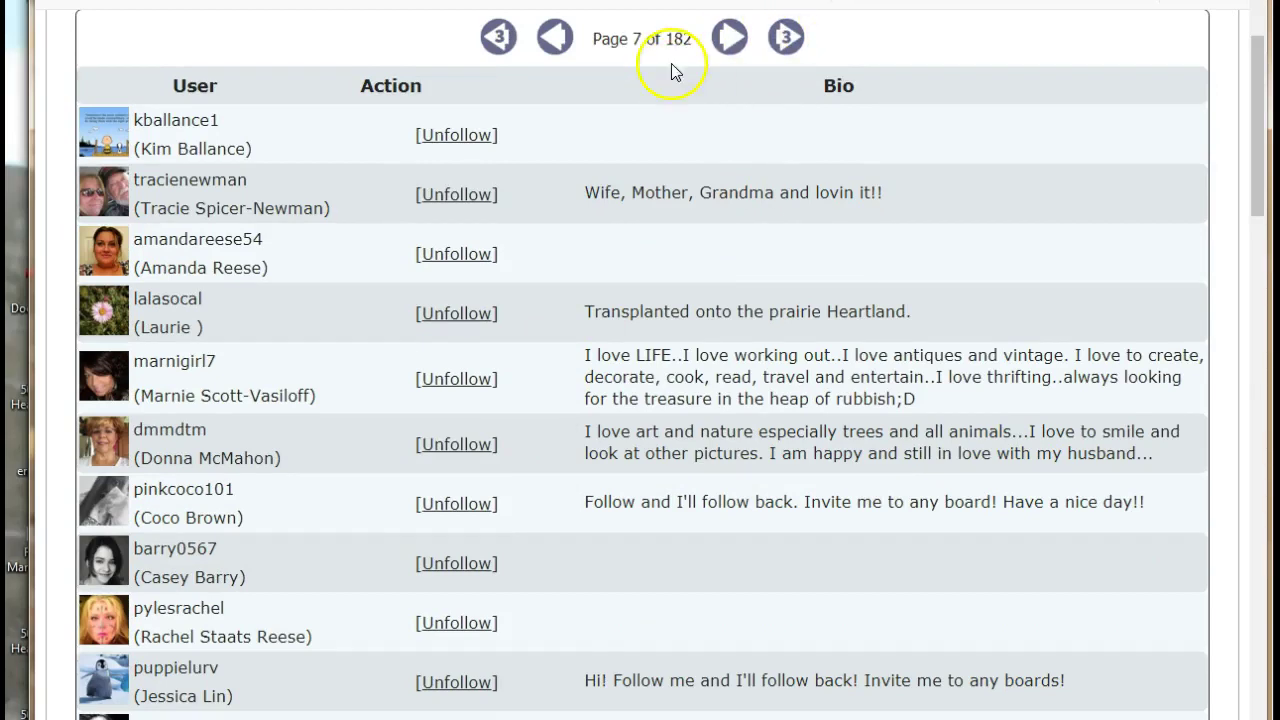
{"action": "left_click", "coordinate": [477, 207]}
Unfollow the first eight non-followers at the top of page 7
{"action": "left_click", "coordinate": [474, 135]}
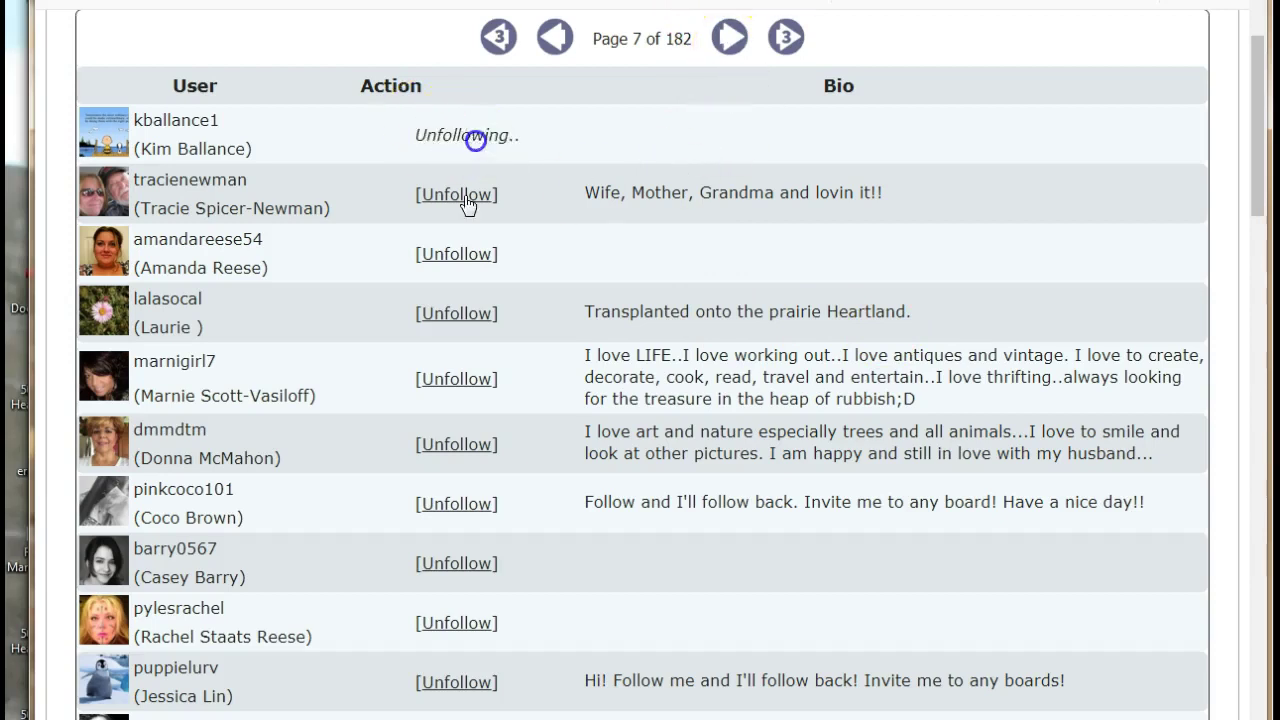
{"action": "left_click", "coordinate": [462, 196]}
{"action": "left_click", "coordinate": [452, 253]}
{"action": "left_click", "coordinate": [449, 314]}
{"action": "left_click", "coordinate": [457, 377]}
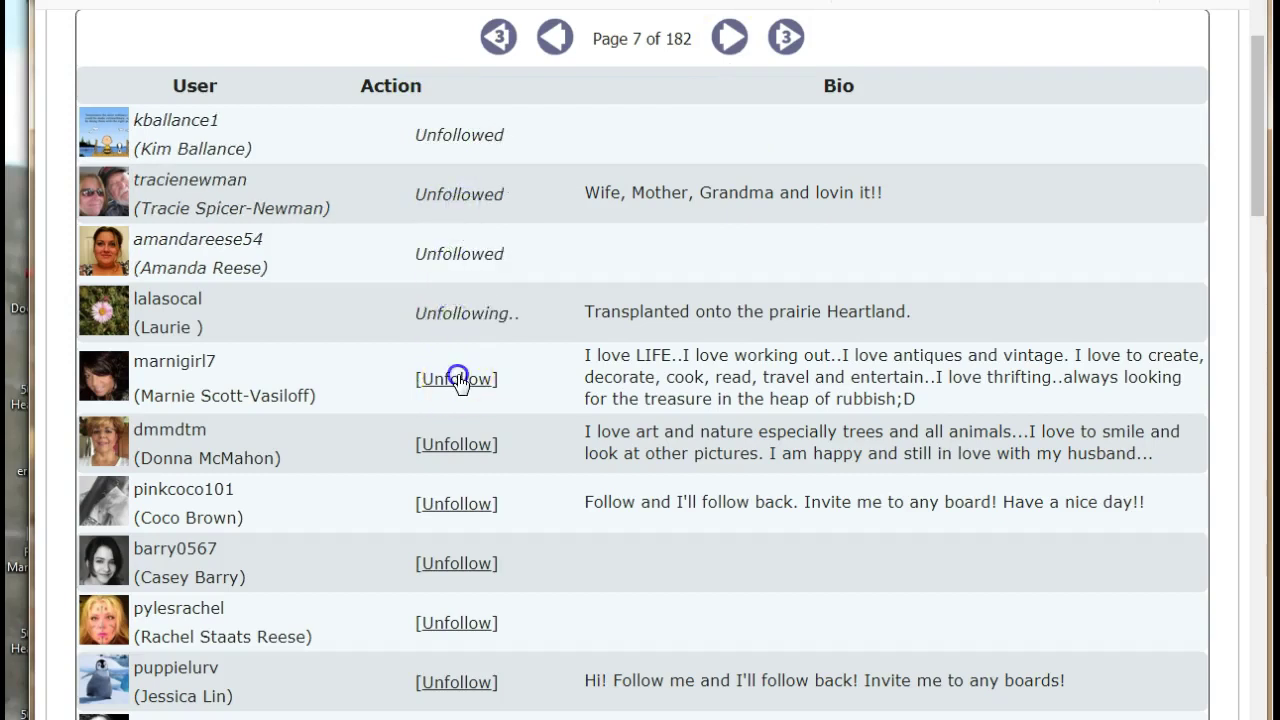
{"action": "left_click", "coordinate": [457, 444]}
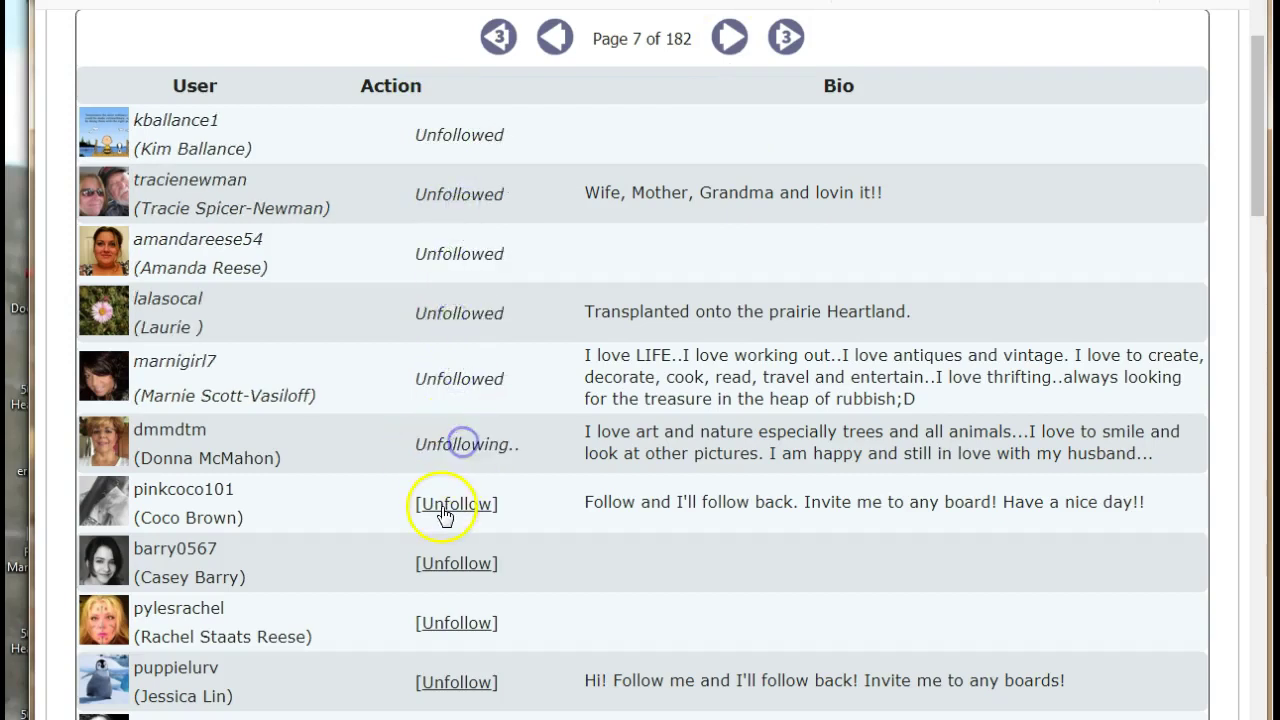
{"action": "left_click", "coordinate": [443, 503]}
{"action": "left_click", "coordinate": [443, 563]}
Unfollow the next ten non-followers further down, including the newly retired and frogs-and-camo users
{"action": "scroll", "coordinate": [460, 540], "scroll_direction": "down", "scroll_amount": 7}
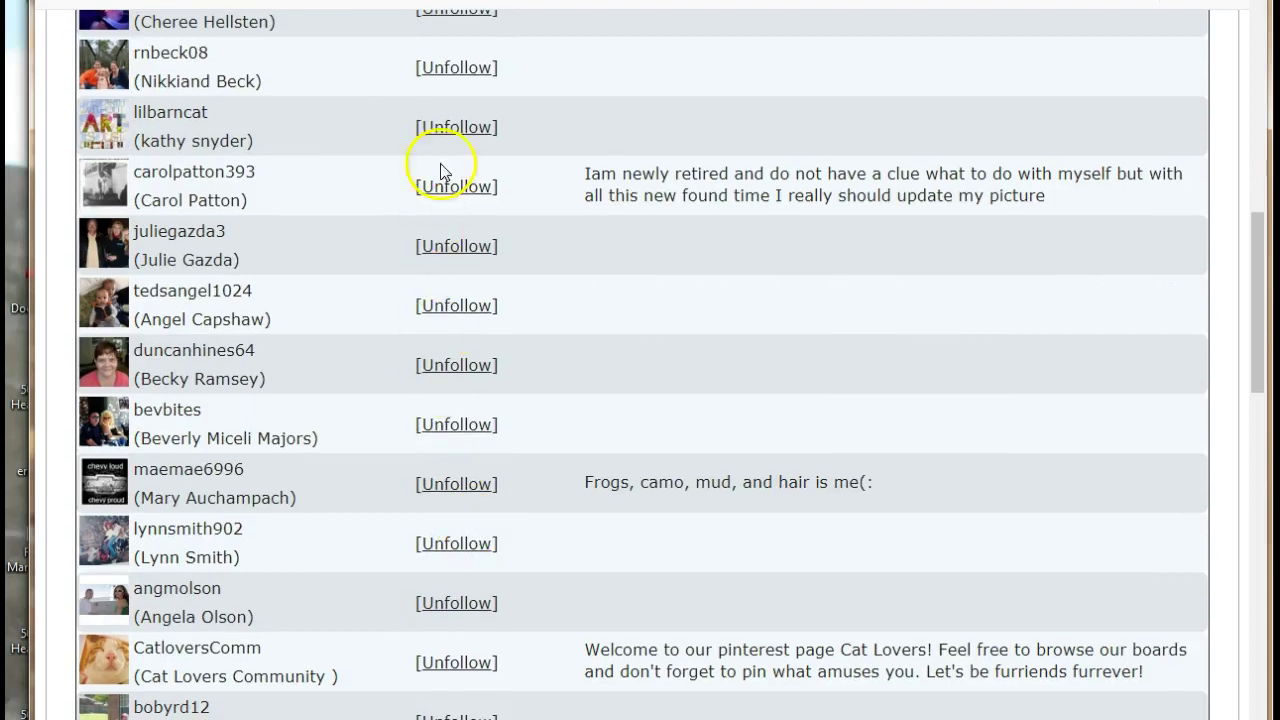
{"action": "left_click", "coordinate": [460, 66]}
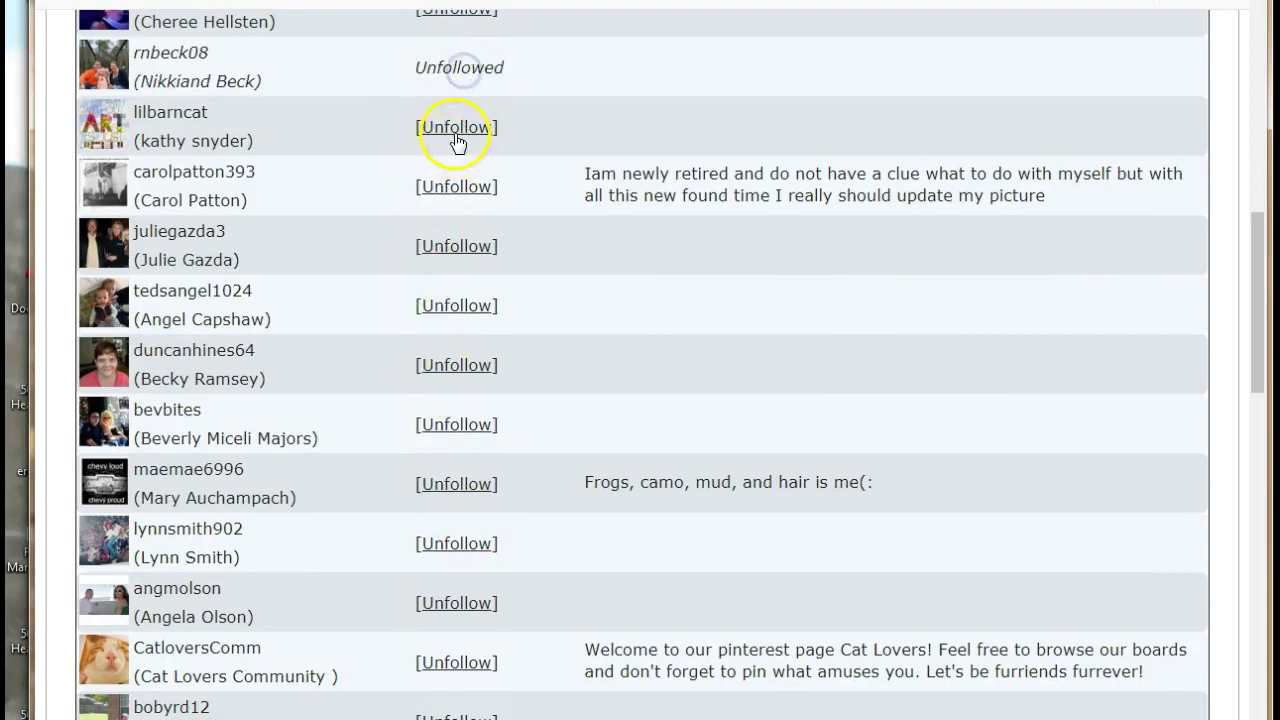
{"action": "left_click", "coordinate": [455, 128]}
{"action": "left_click", "coordinate": [445, 200]}
{"action": "left_click", "coordinate": [451, 248]}
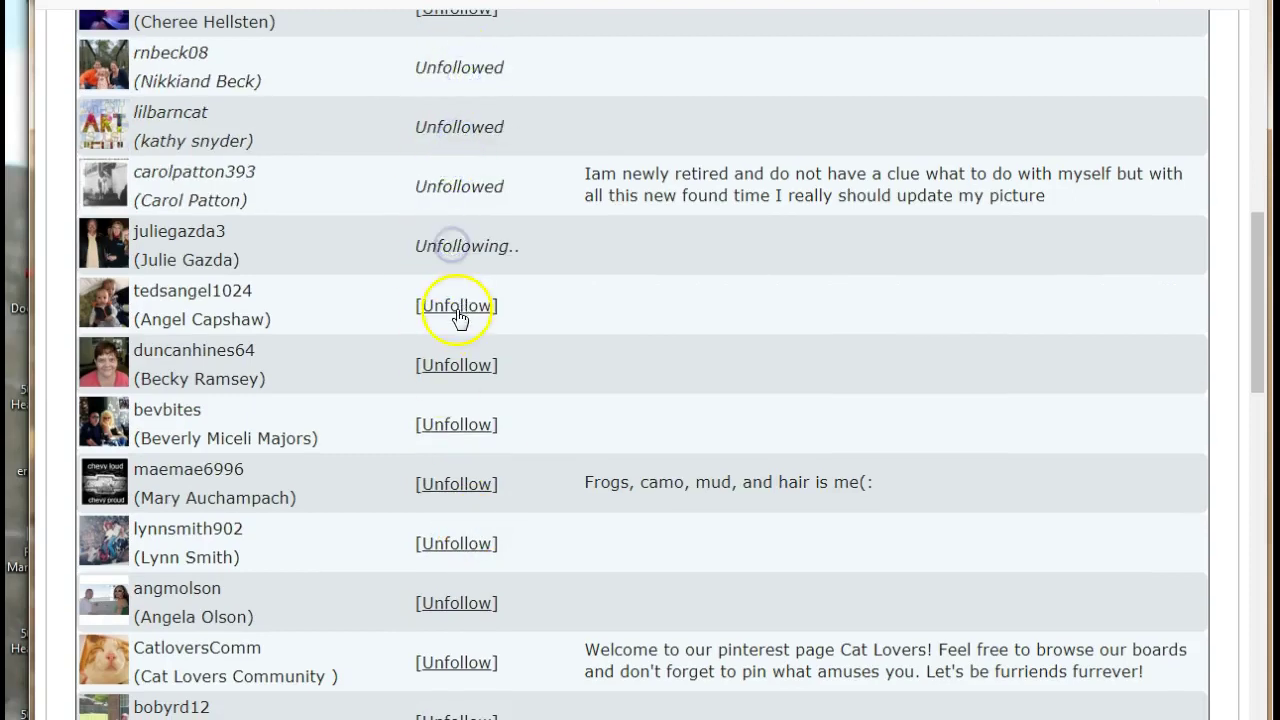
{"action": "left_click", "coordinate": [457, 308]}
{"action": "left_click", "coordinate": [453, 368]}
{"action": "left_click", "coordinate": [450, 428]}
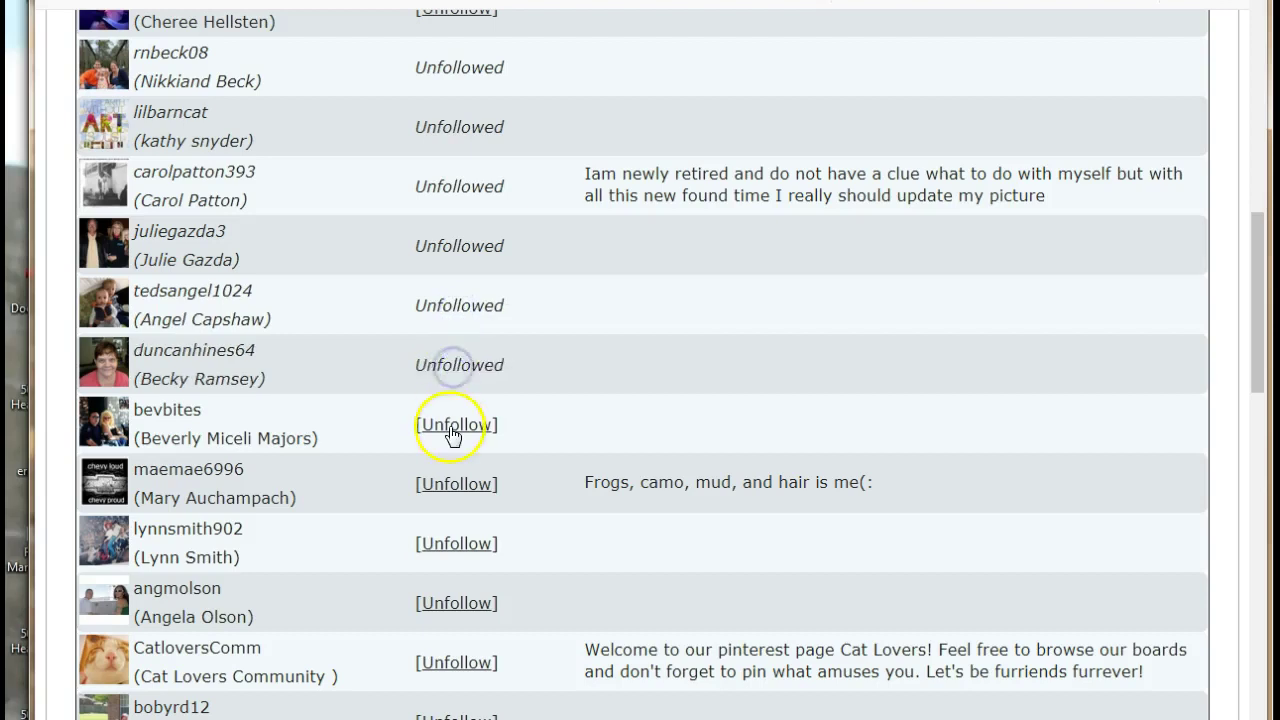
{"action": "left_click", "coordinate": [452, 490]}
{"action": "left_click", "coordinate": [444, 547]}
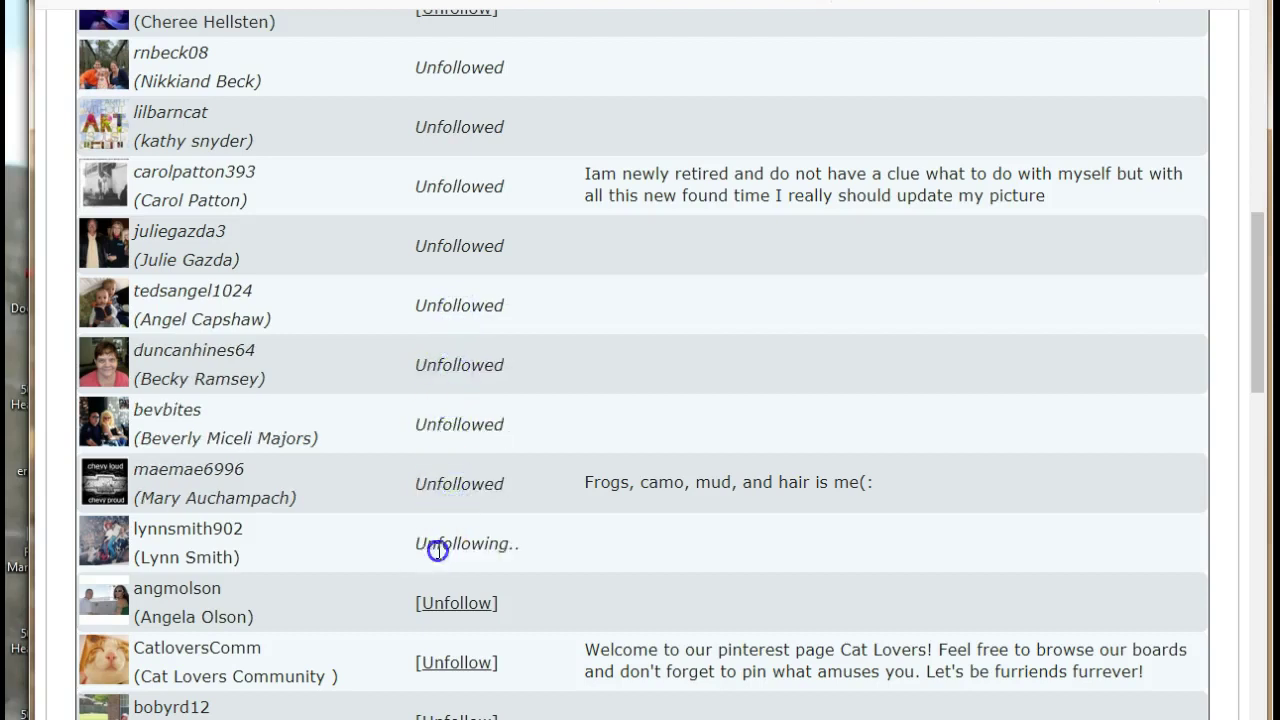
{"action": "left_click", "coordinate": [474, 598]}
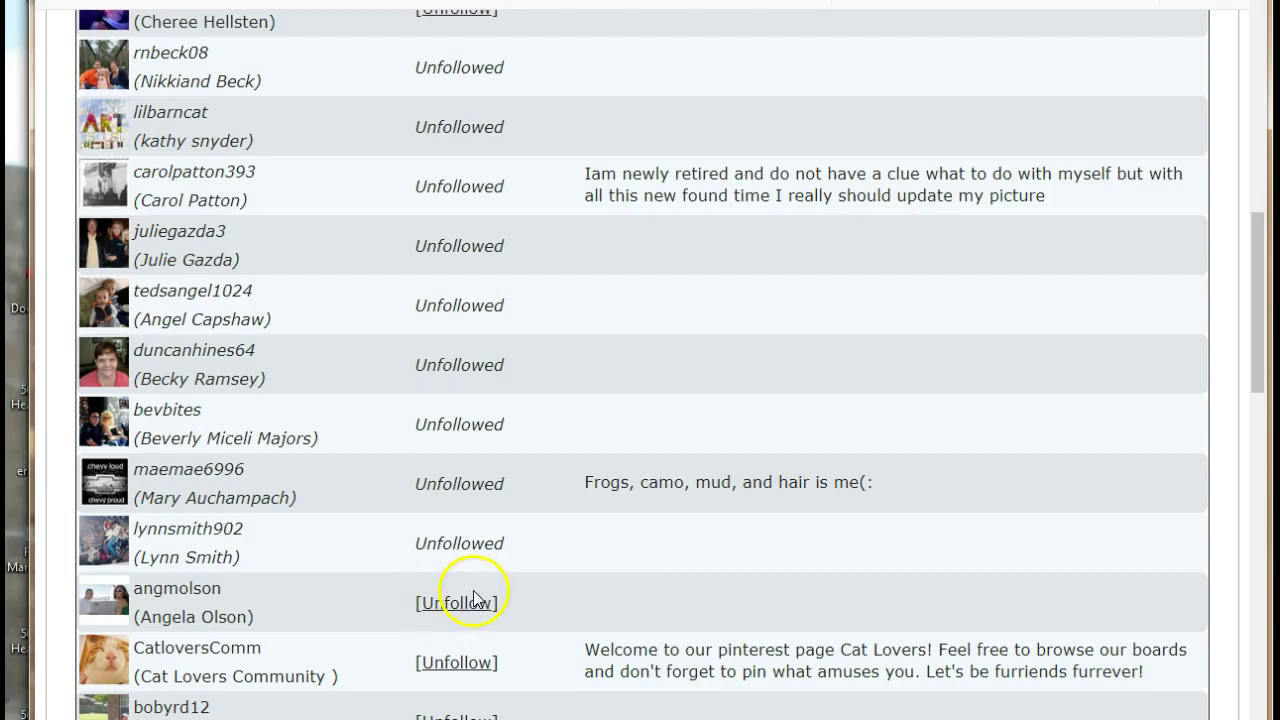
Unfollow the Cat Lovers community account and the four users below it
{"action": "scroll", "coordinate": [480, 600], "scroll_direction": "down", "scroll_amount": 5}
{"action": "left_click", "coordinate": [452, 137]}
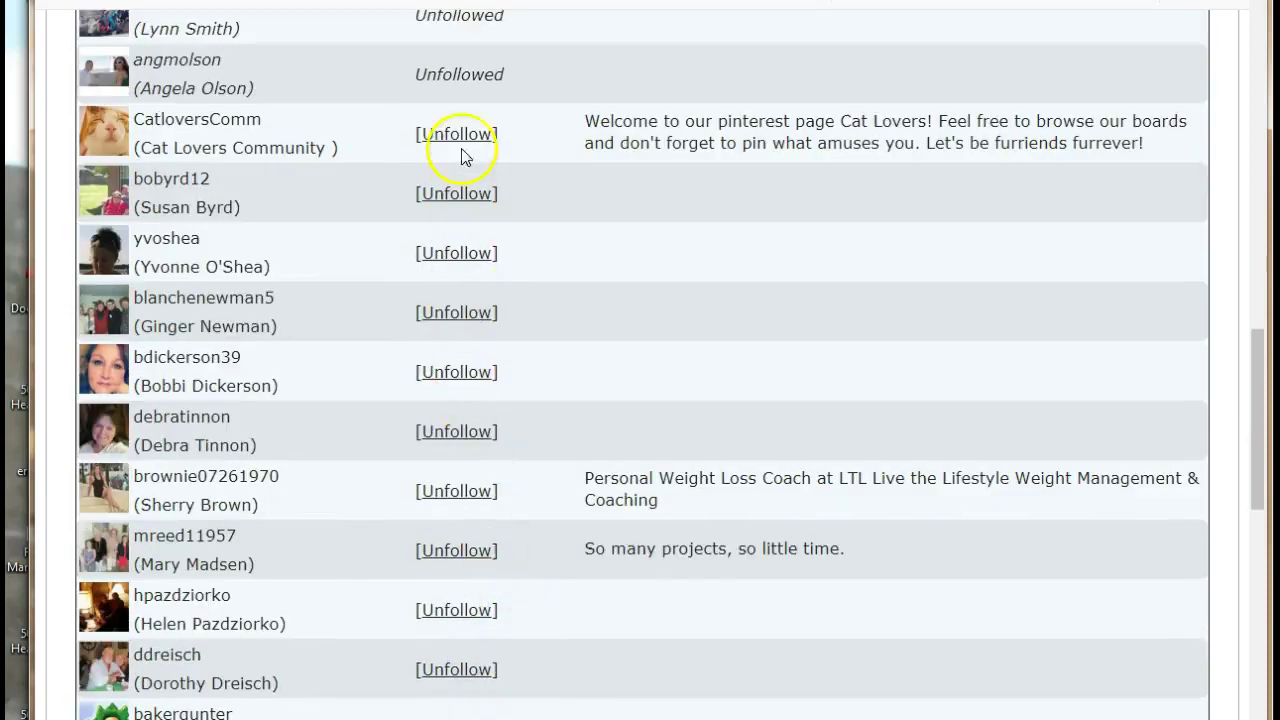
{"action": "left_click", "coordinate": [452, 202]}
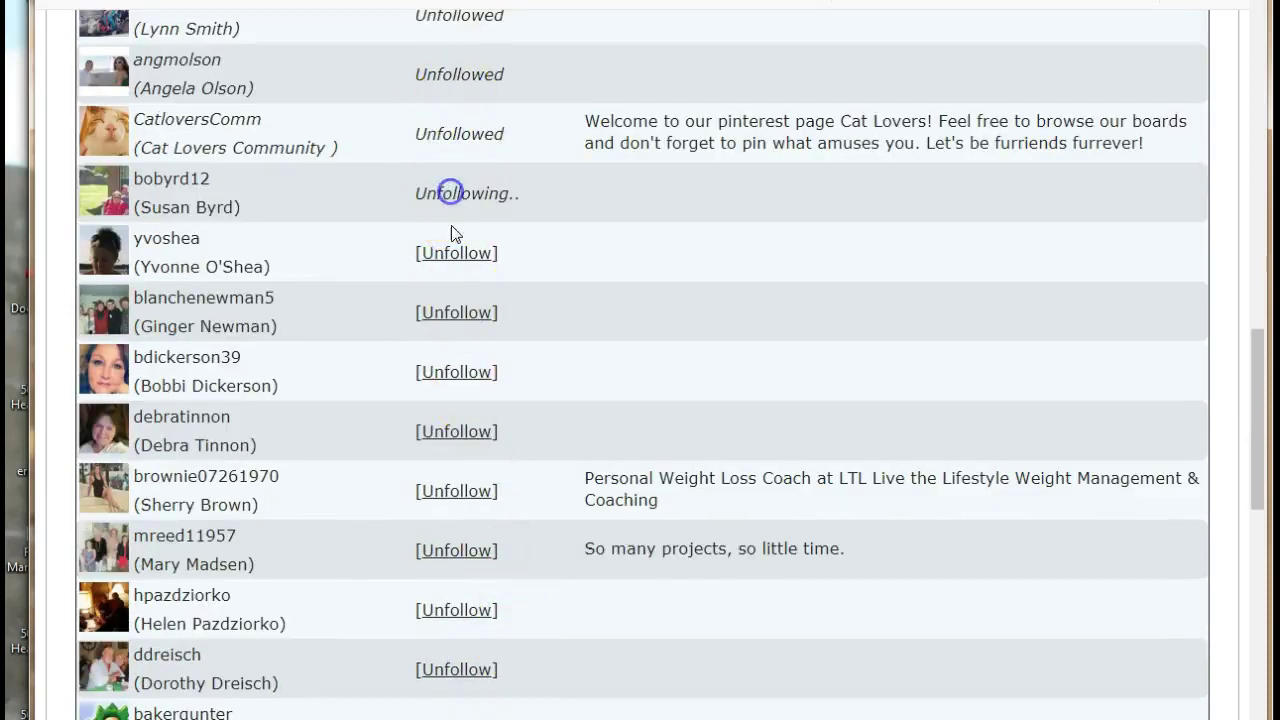
{"action": "left_click", "coordinate": [450, 258]}
{"action": "left_click", "coordinate": [447, 315]}
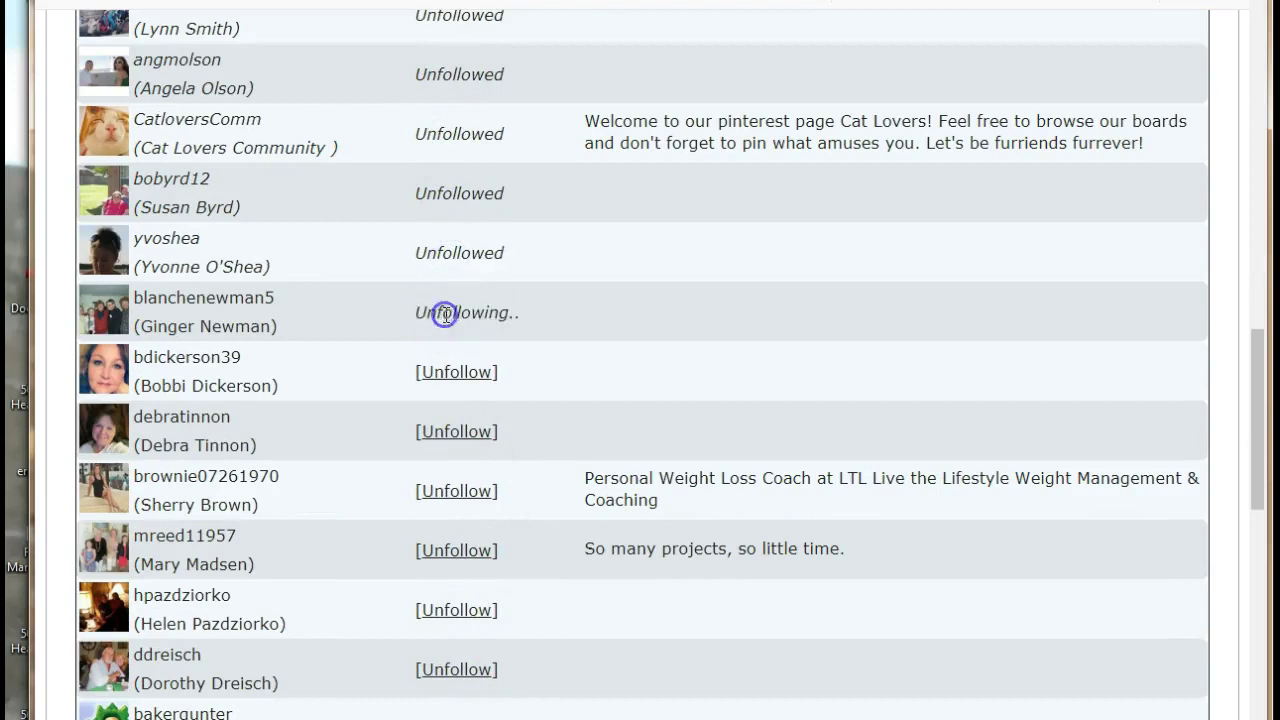
{"action": "left_click", "coordinate": [447, 380]}
{"action": "scroll", "coordinate": [575, 455], "scroll_direction": "up", "scroll_amount": 5}
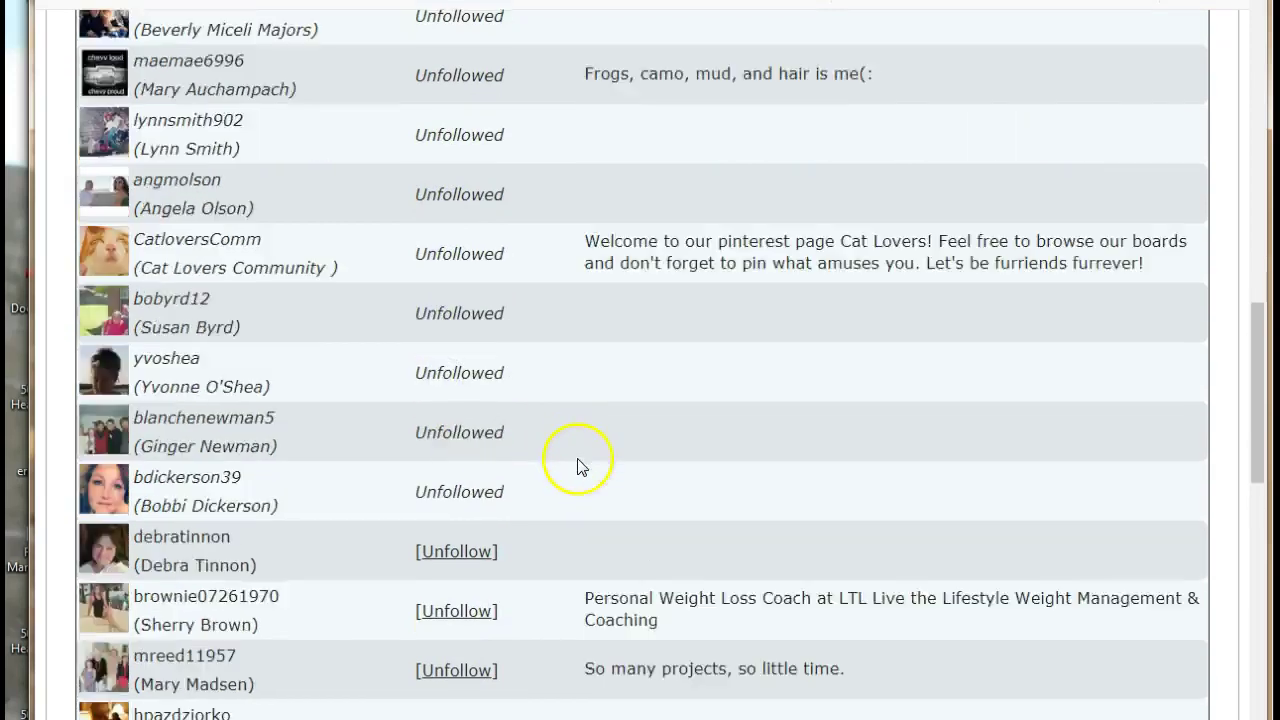